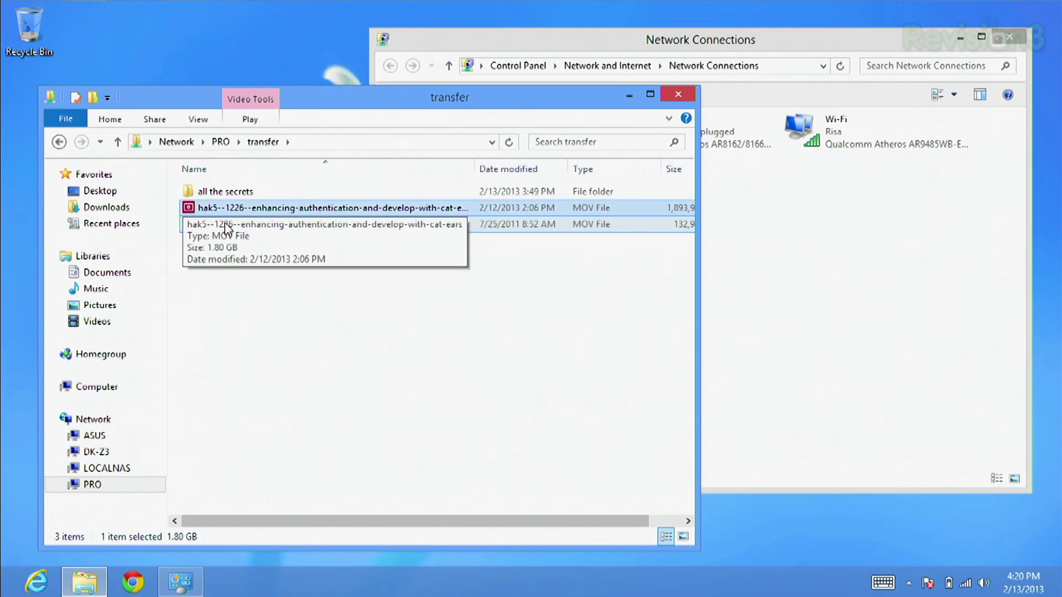
# Browse into the all the secrets folder on the transfer share and open its subfolder
pyautogui.doubleClick(226, 193)
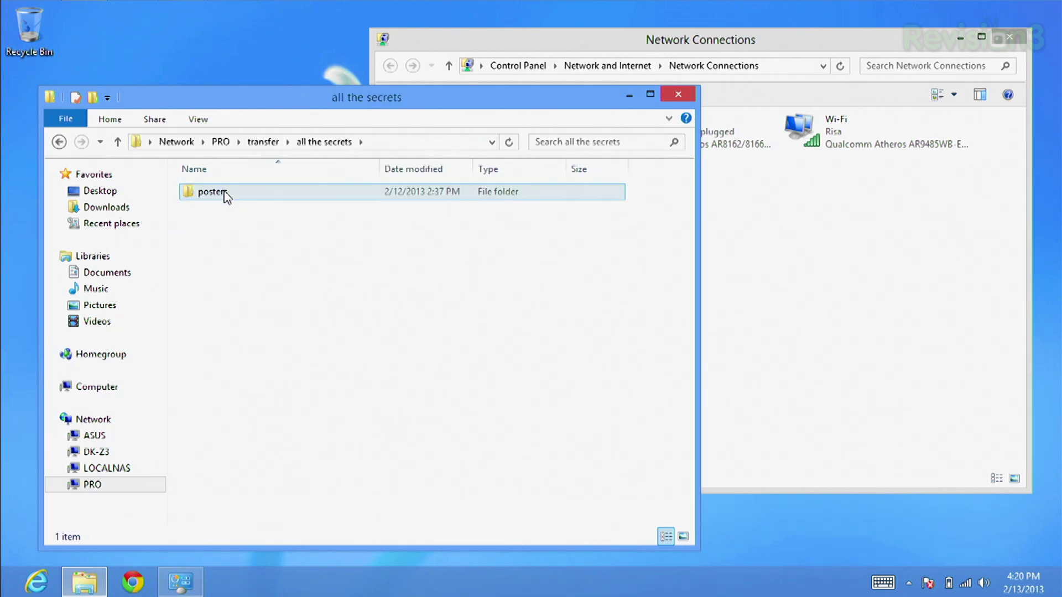
pyautogui.doubleClick(217, 194)
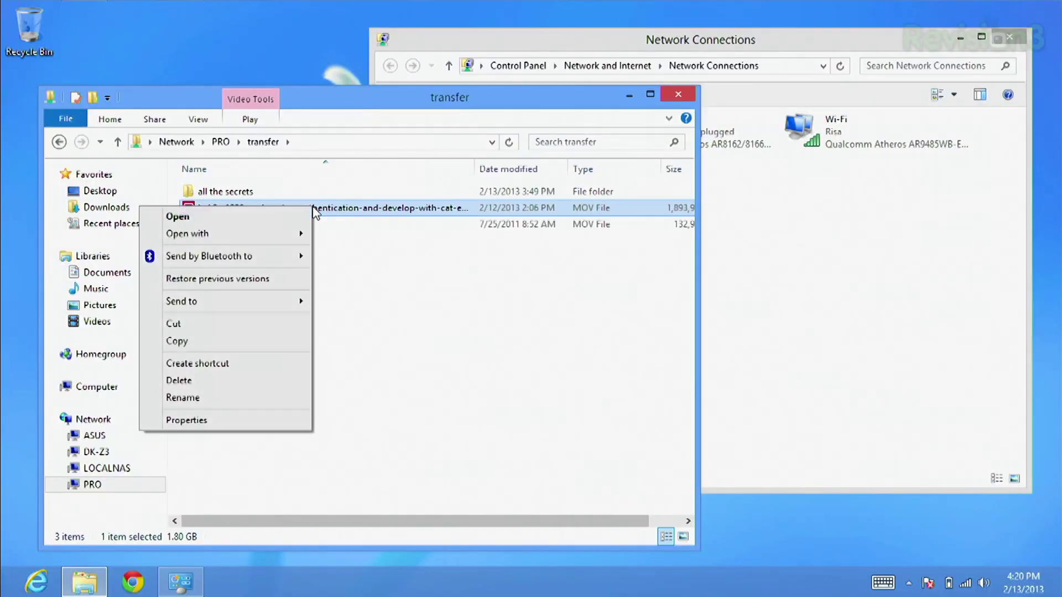
# Test the transfer speed by copying the hak5--1226 MOV file from the transfer share to the desktop, and cancel the copy
pyautogui.click(203, 343)
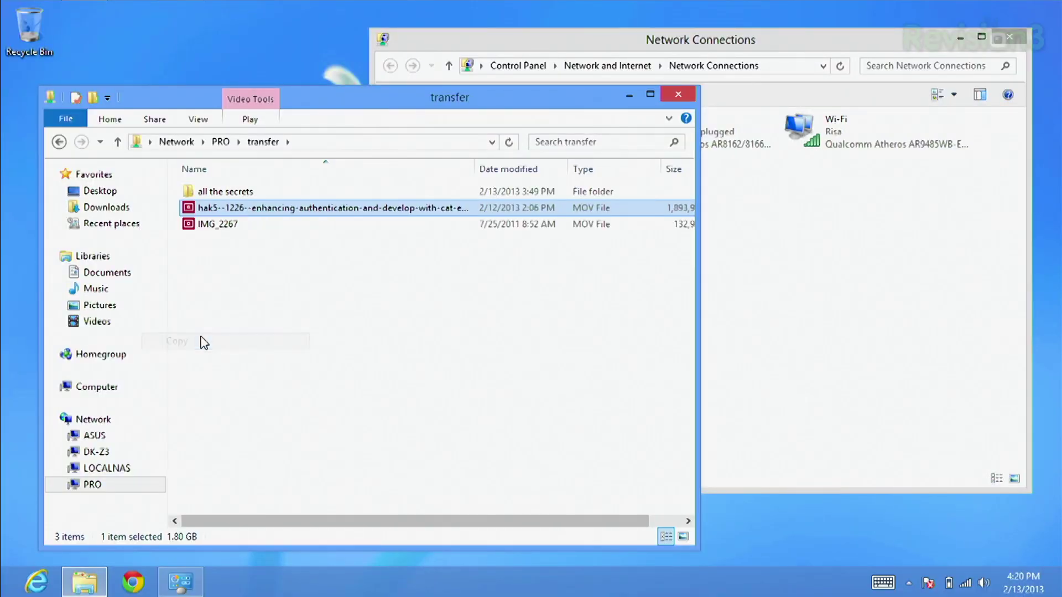
pyautogui.rightClick(171, 52)
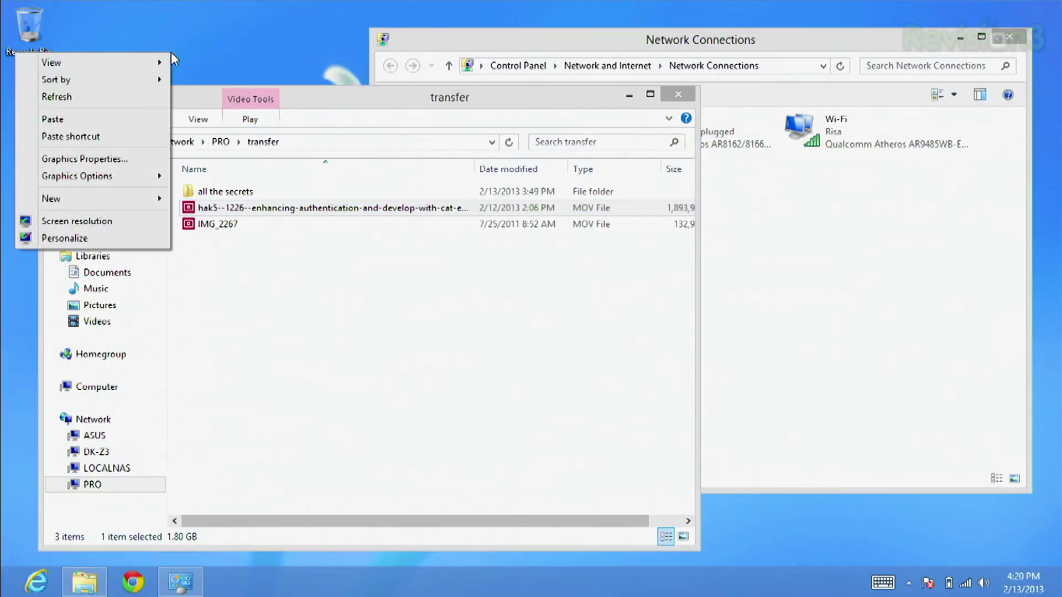
pyautogui.click(71, 119)
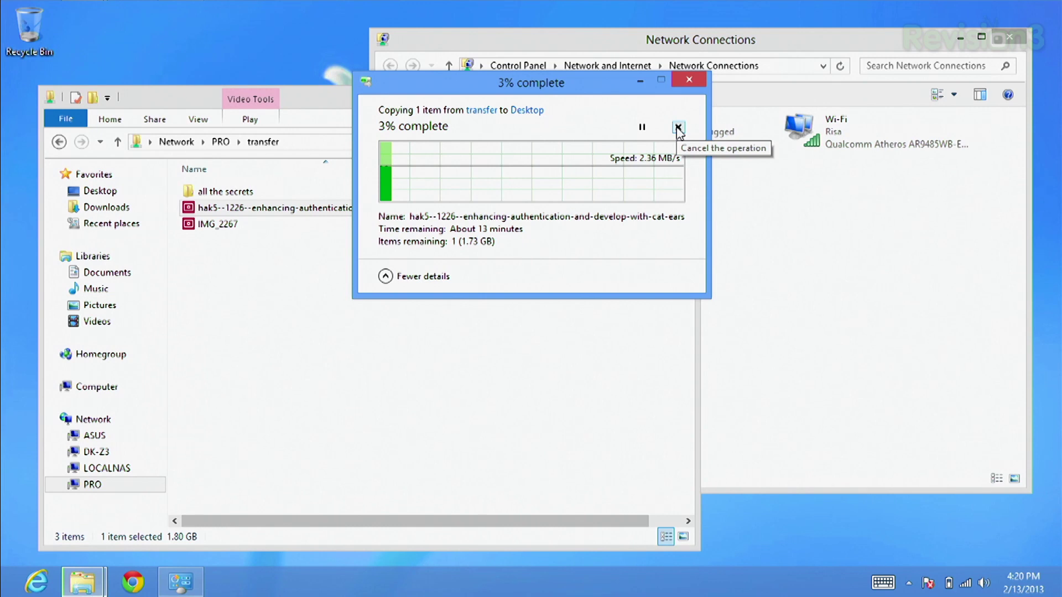
pyautogui.click(680, 130)
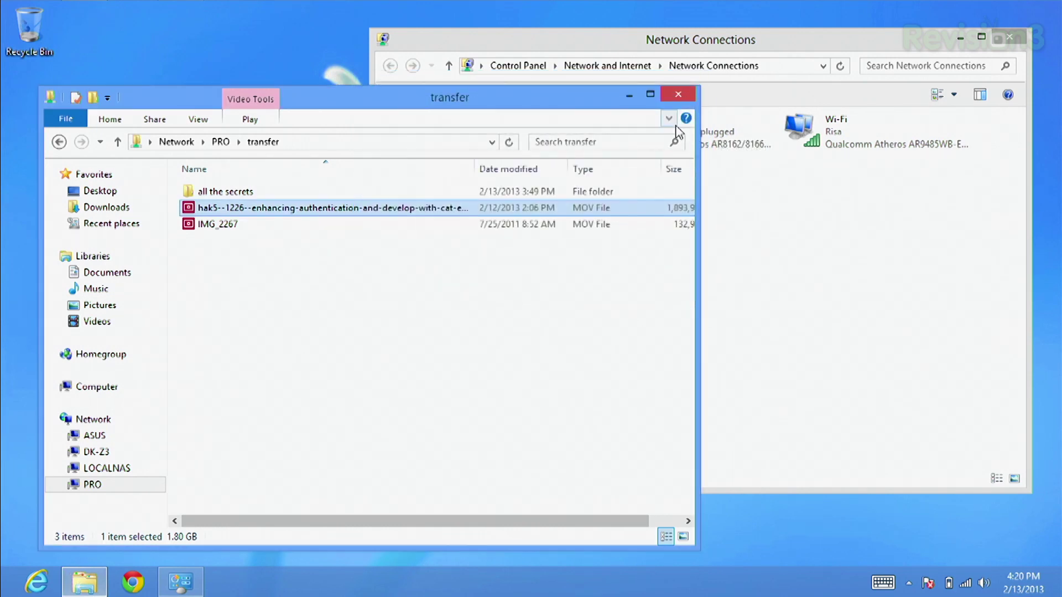
# Test the transfer speed by copying the all the secrets folder to the desktop, and cancel the copy
pyautogui.click(221, 194)
pyautogui.moveTo(268, 262); pyautogui.dragTo(209, 192)
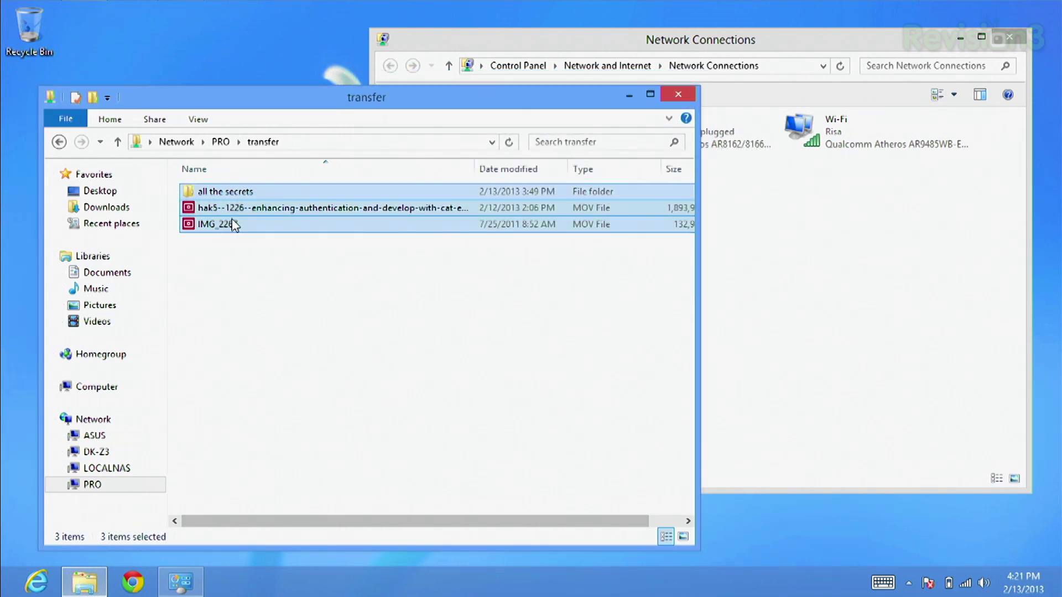
pyautogui.click(214, 192)
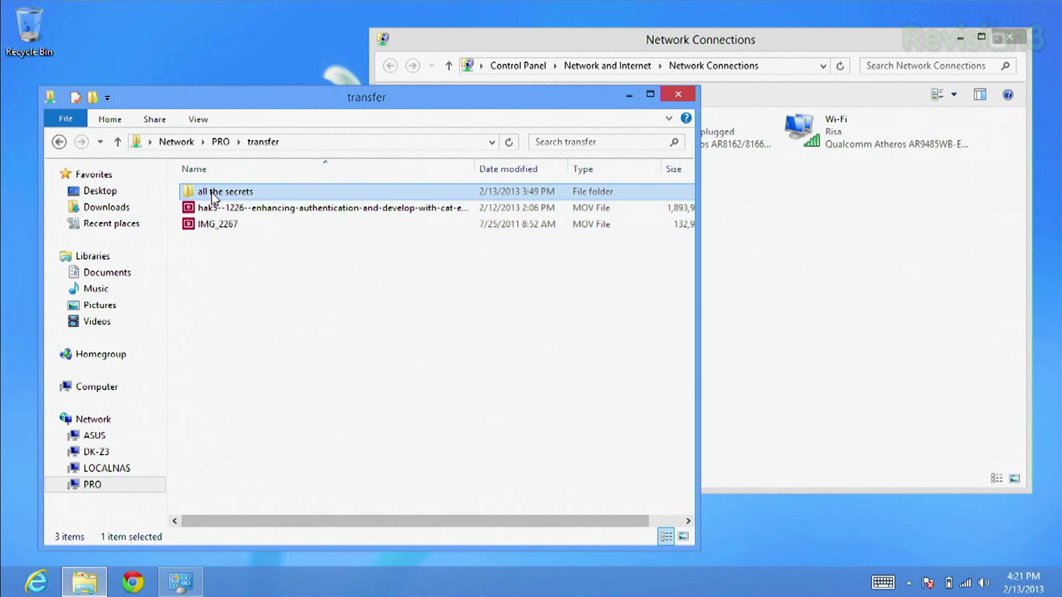
pyautogui.rightClick(210, 198)
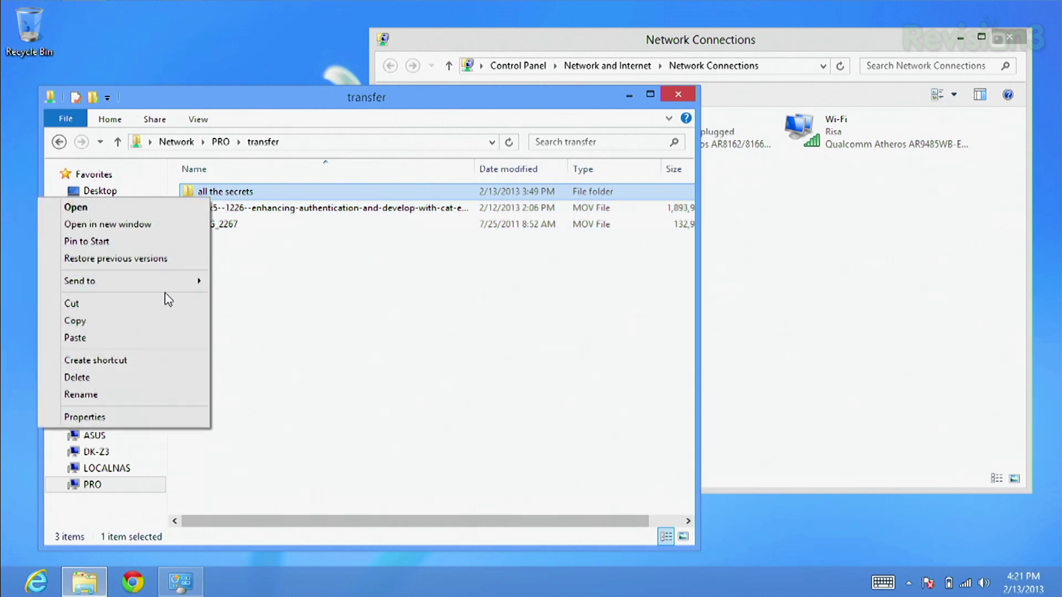
pyautogui.click(147, 322)
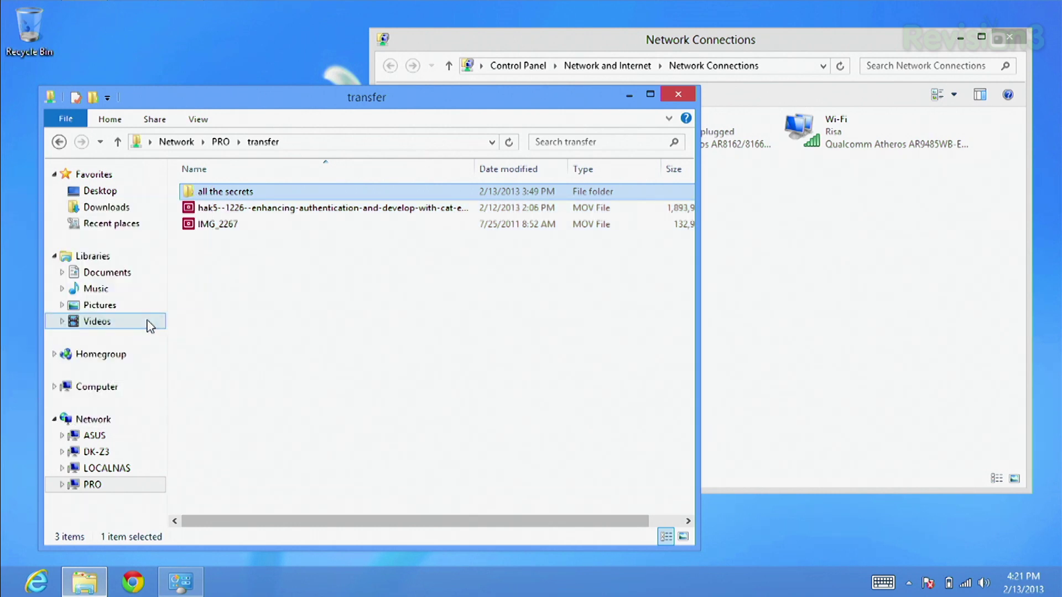
pyautogui.click(224, 35)
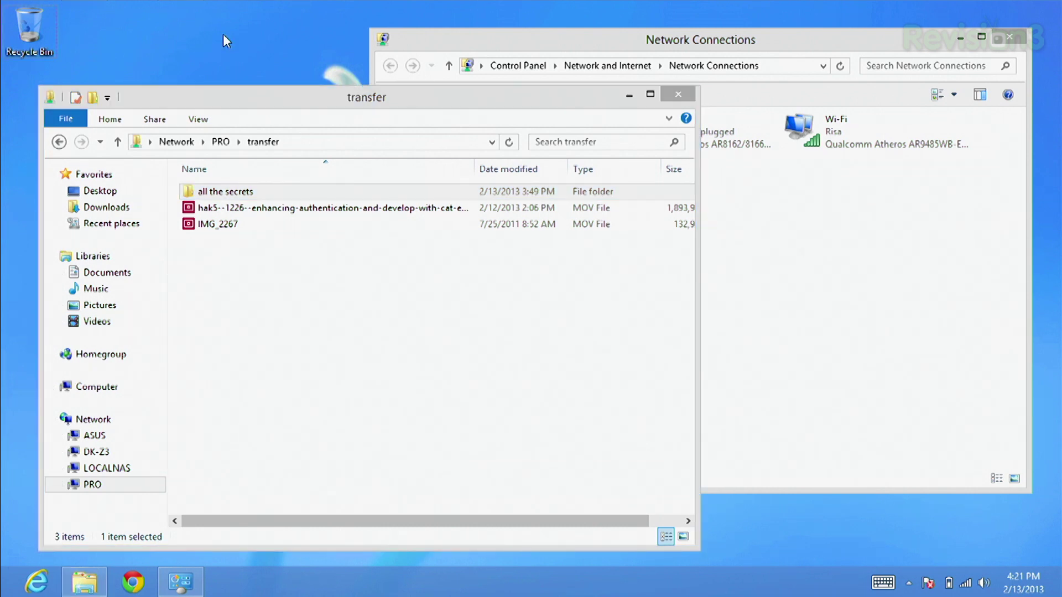
pyautogui.hotkey('ctrl', 'v')
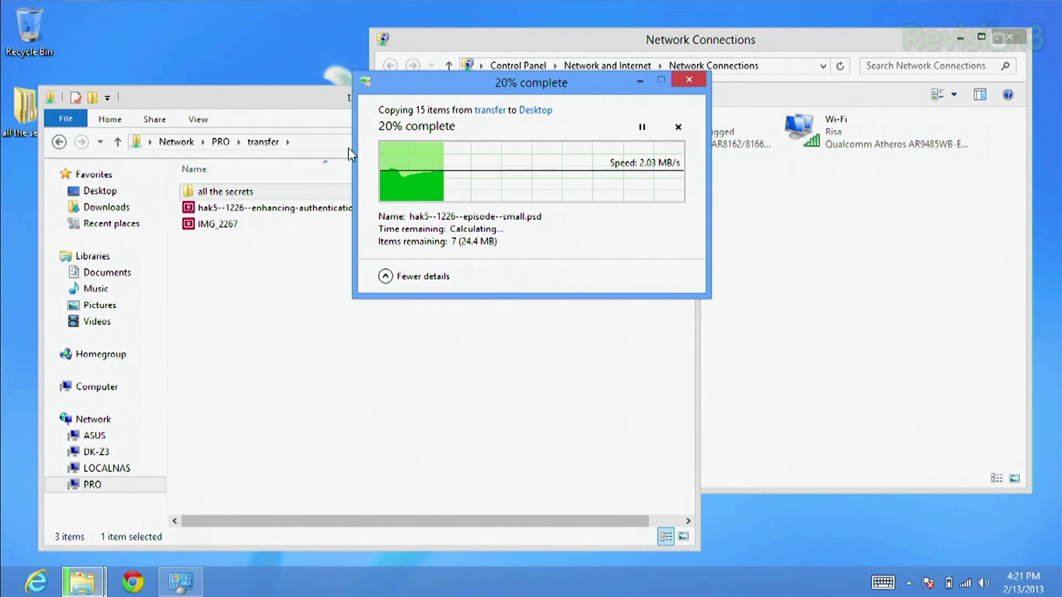
pyautogui.click(678, 127)
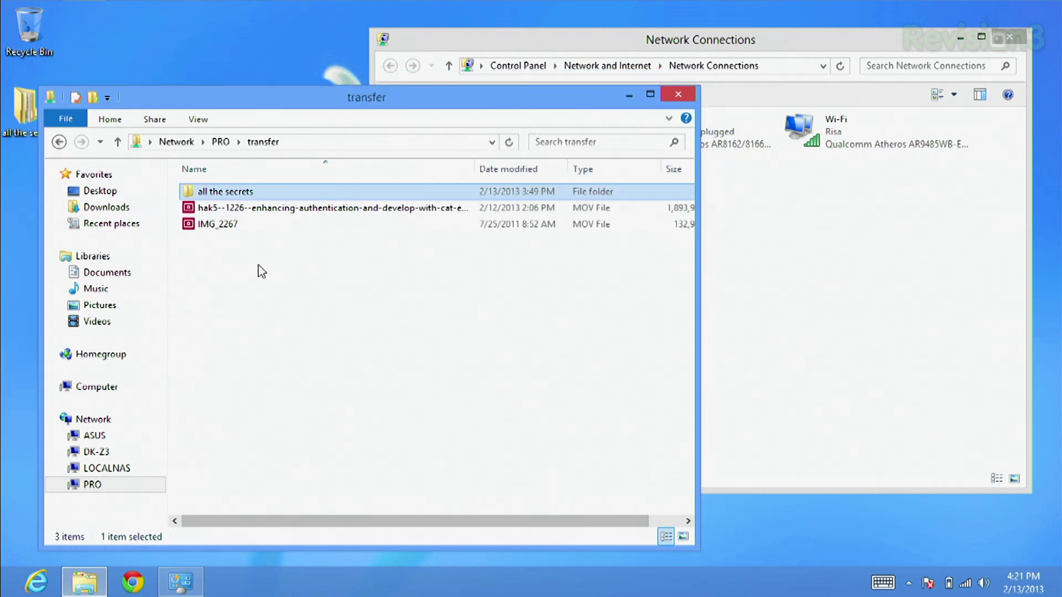
# Test the transfer speed by copying all the items in the transfer share to the desktop together, and cancel the copy
pyautogui.moveTo(281, 263); pyautogui.dragTo(32, 33)
pyautogui.click(569, 324)
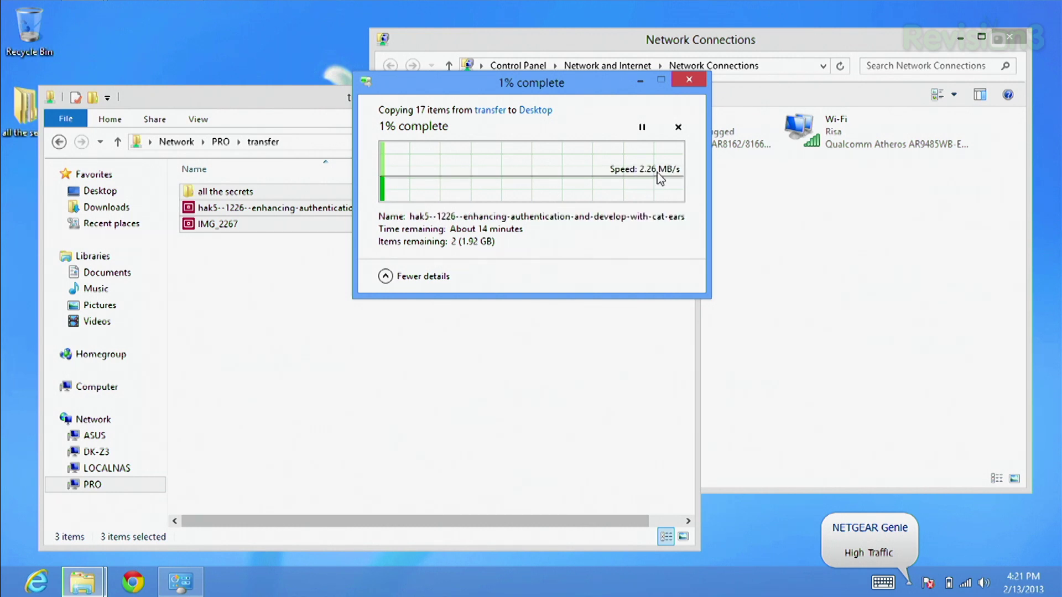
pyautogui.click(678, 128)
pyautogui.click(278, 293)
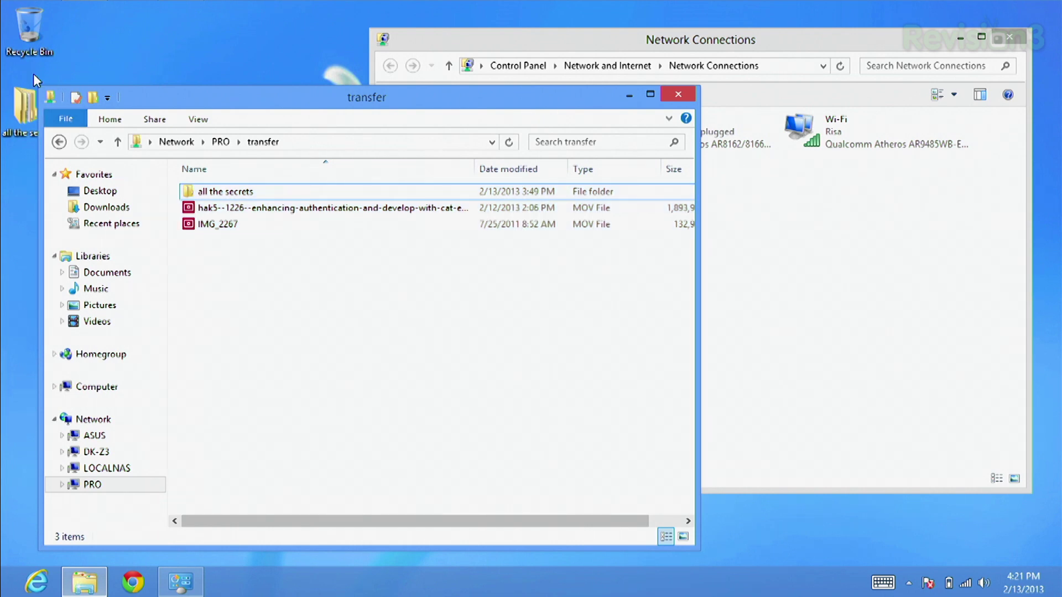
# Permanently delete the partial copy of the all the secrets folder from the desktop
pyautogui.moveTo(162, 95); pyautogui.dragTo(434, 32)
pyautogui.moveTo(39, 105); pyautogui.dragTo(28, 34)
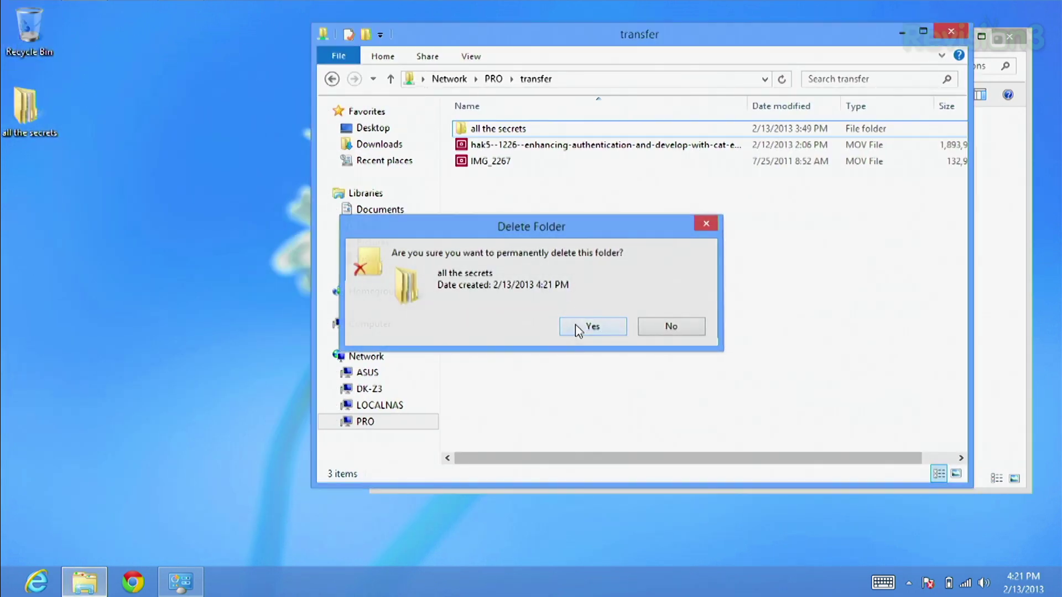
pyautogui.click(576, 325)
pyautogui.moveTo(668, 47); pyautogui.dragTo(439, 102)
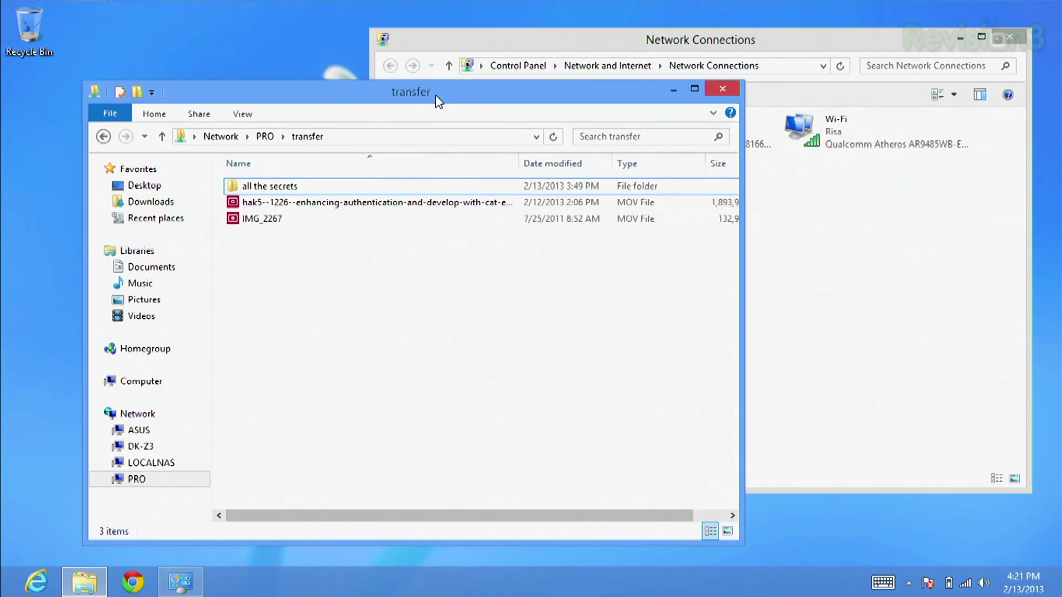
# Disable the Wi-Fi connection that uses the Qualcomm Atheros adapter
pyautogui.click(927, 235)
pyautogui.click(838, 138)
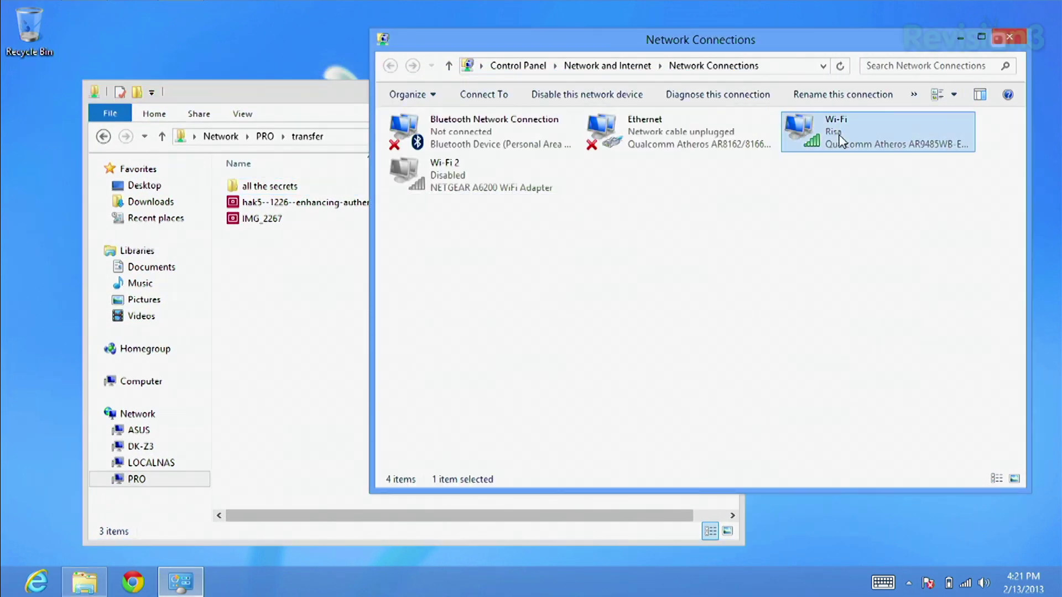
pyautogui.rightClick(839, 140)
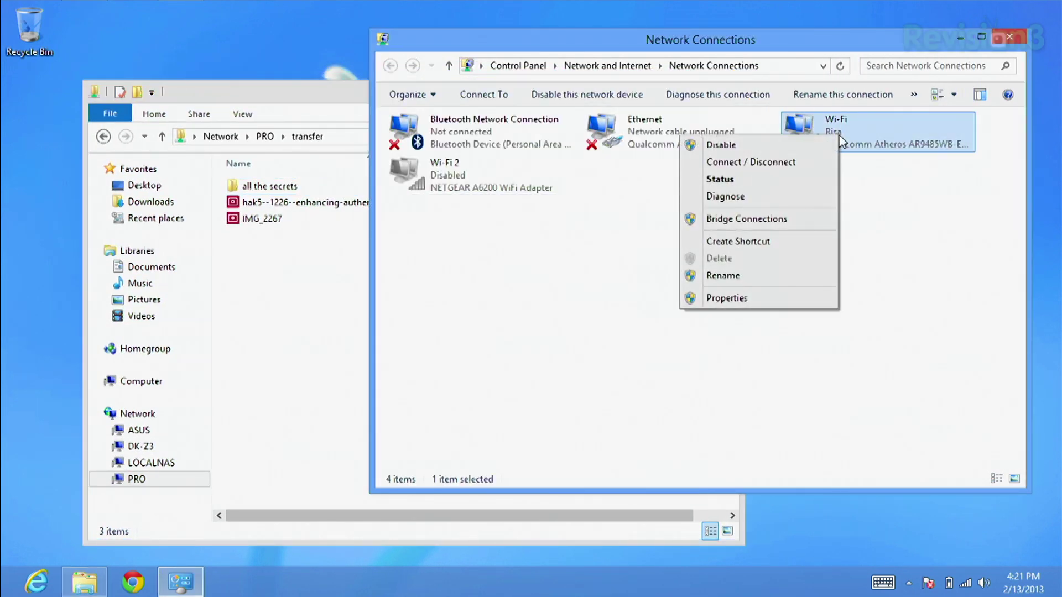
pyautogui.click(713, 147)
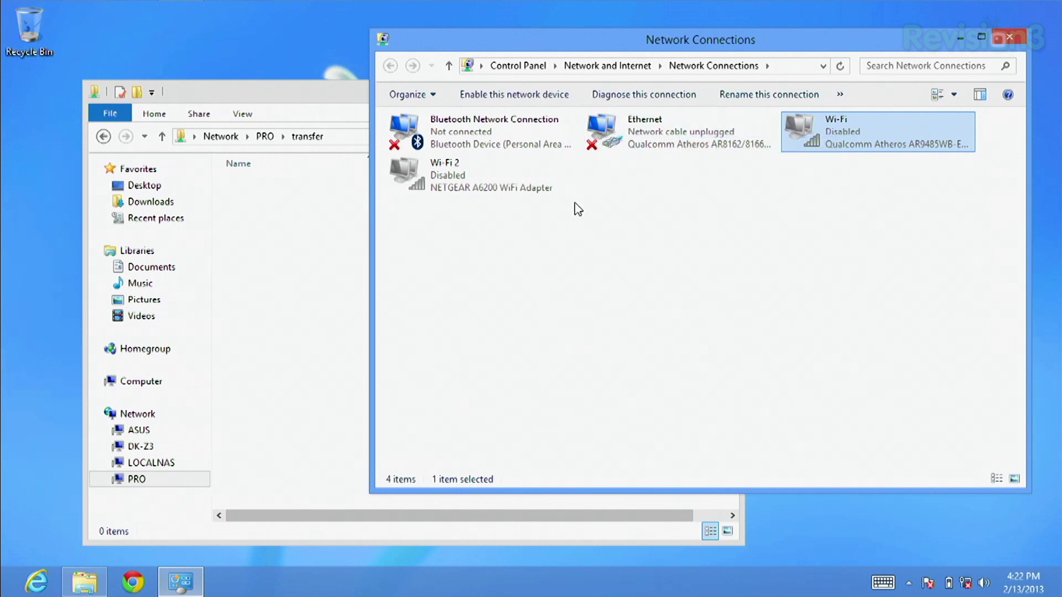
# Enable the Wi-Fi 2 connection on the NETGEAR A6200 adapter and check its wireless network in the list of networks
pyautogui.click(450, 180)
pyautogui.rightClick(447, 175)
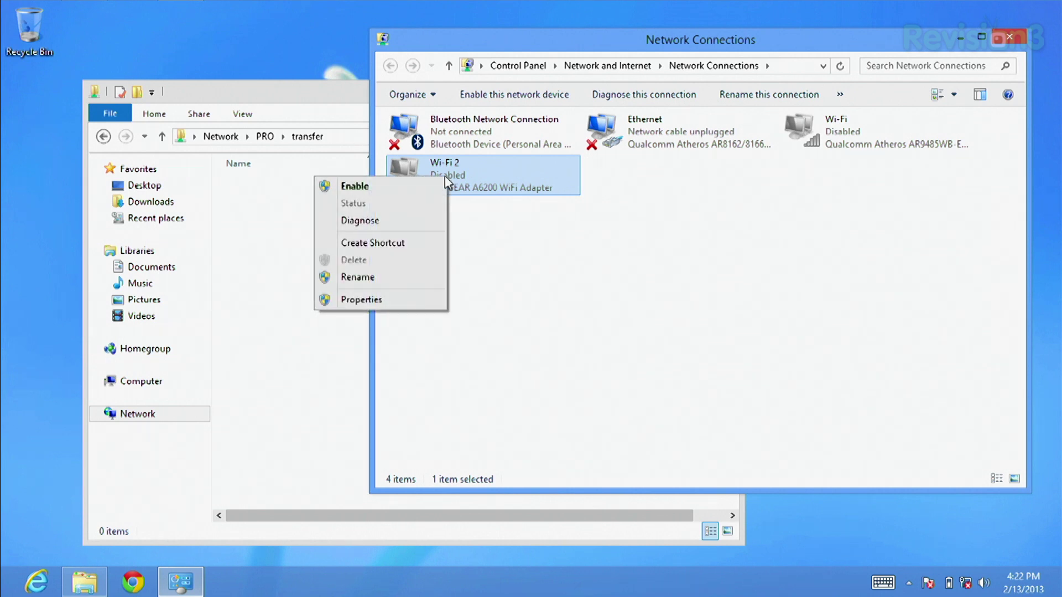
pyautogui.click(359, 186)
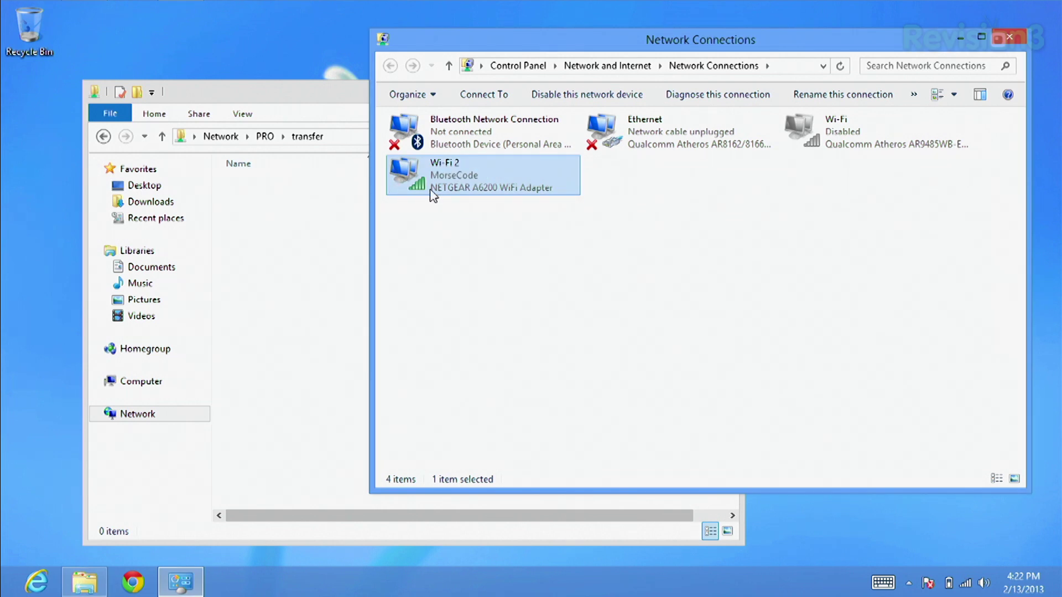
pyautogui.click(594, 269)
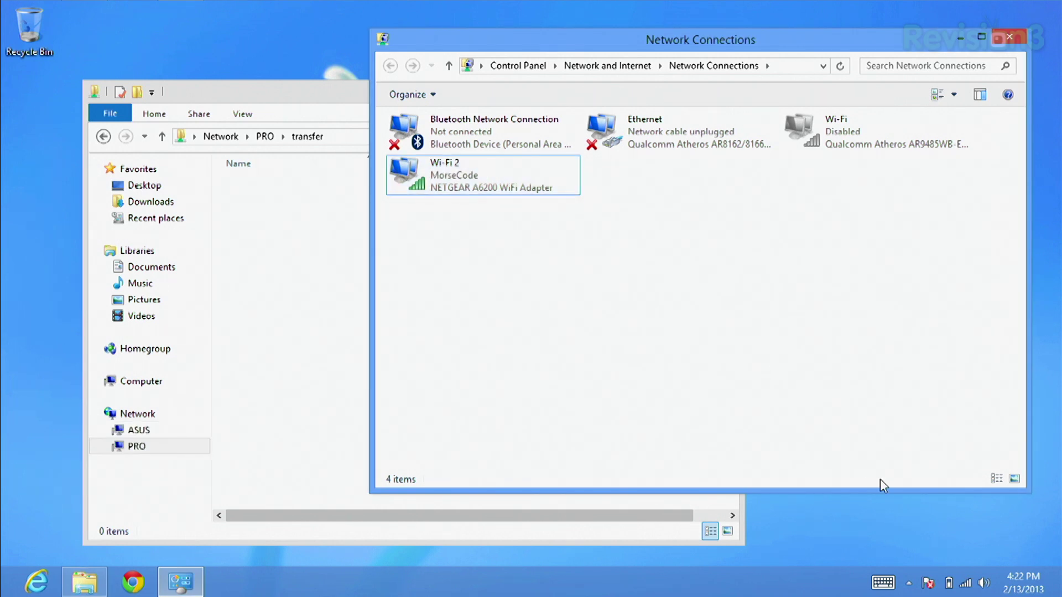
pyautogui.click(967, 585)
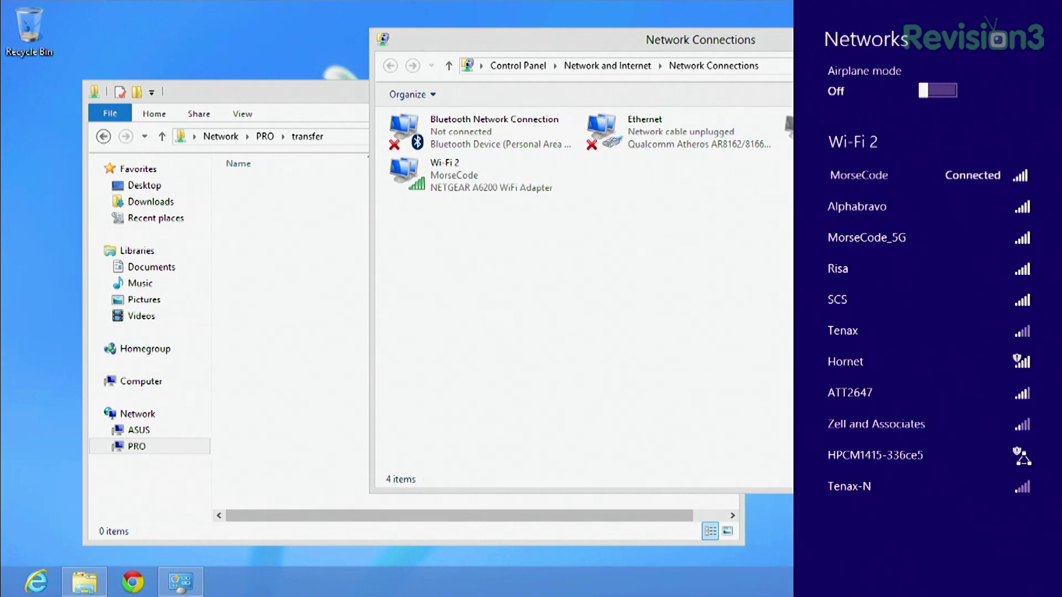
pyautogui.press('Escape')
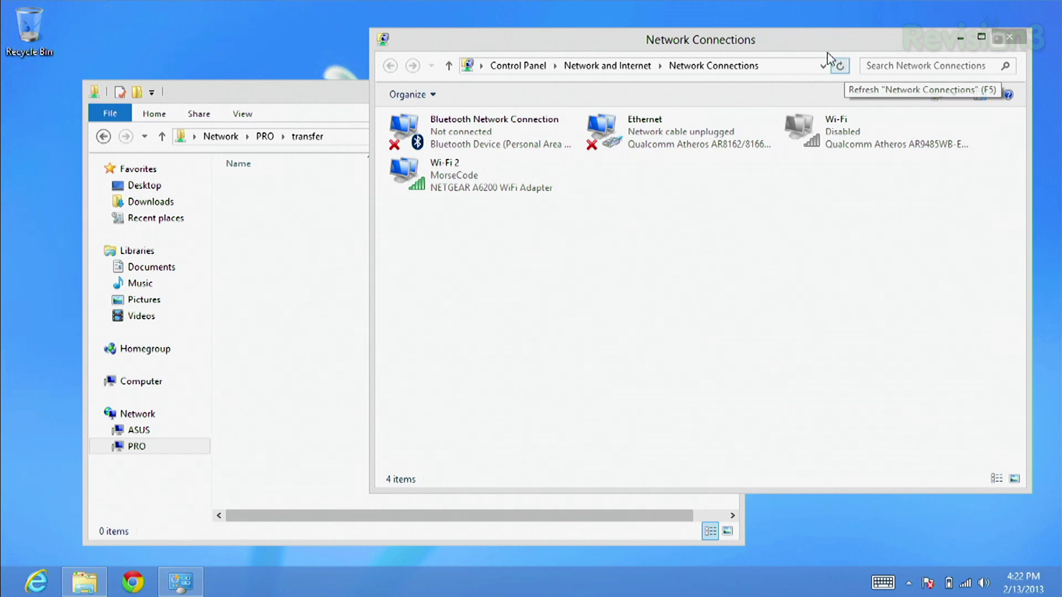
# Minimize the Network Connections window and close the transfer folder window
pyautogui.click(800, 46)
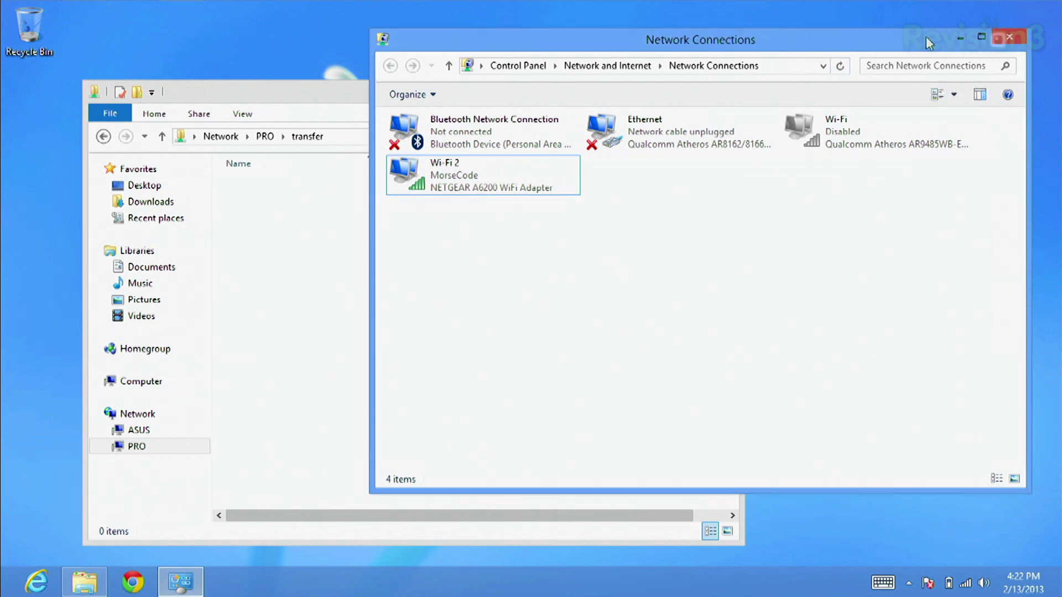
pyautogui.click(959, 37)
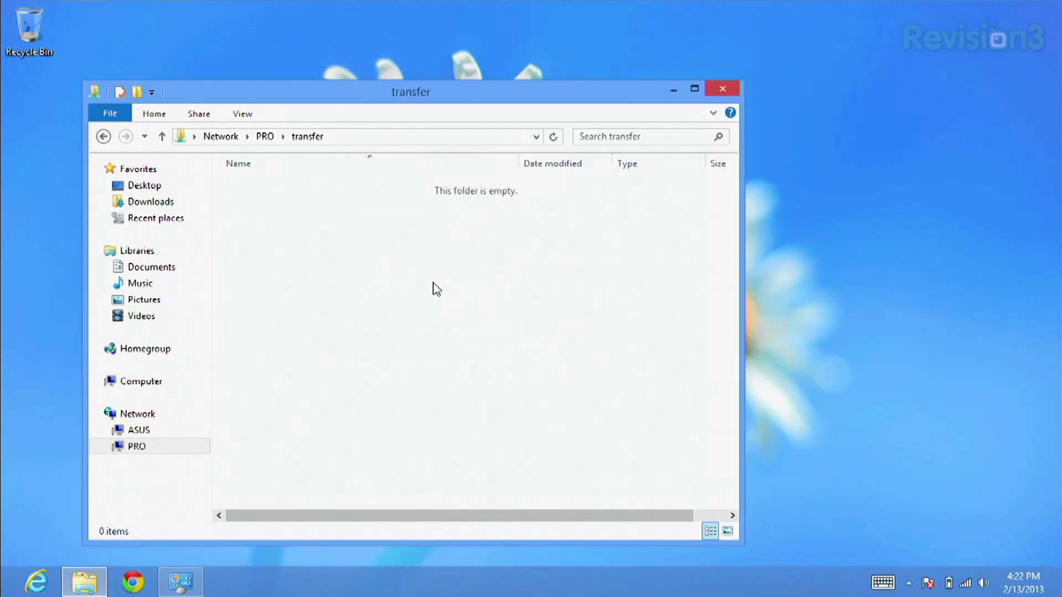
pyautogui.click(736, 86)
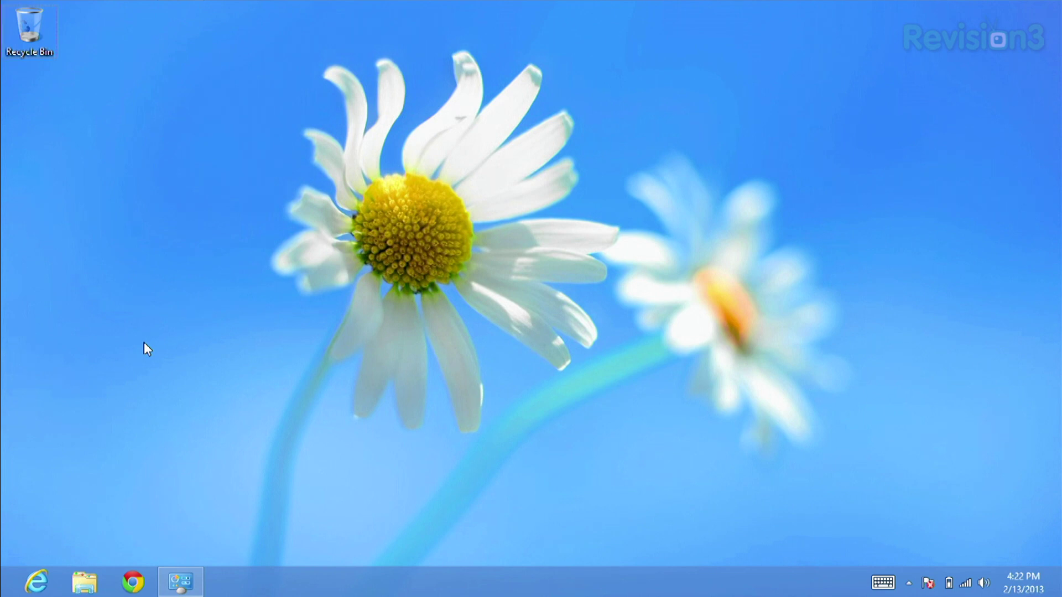
# Open the network location \\10.73.31.40\ with the Run command and enter its transfer share
pyautogui.press('super+r')
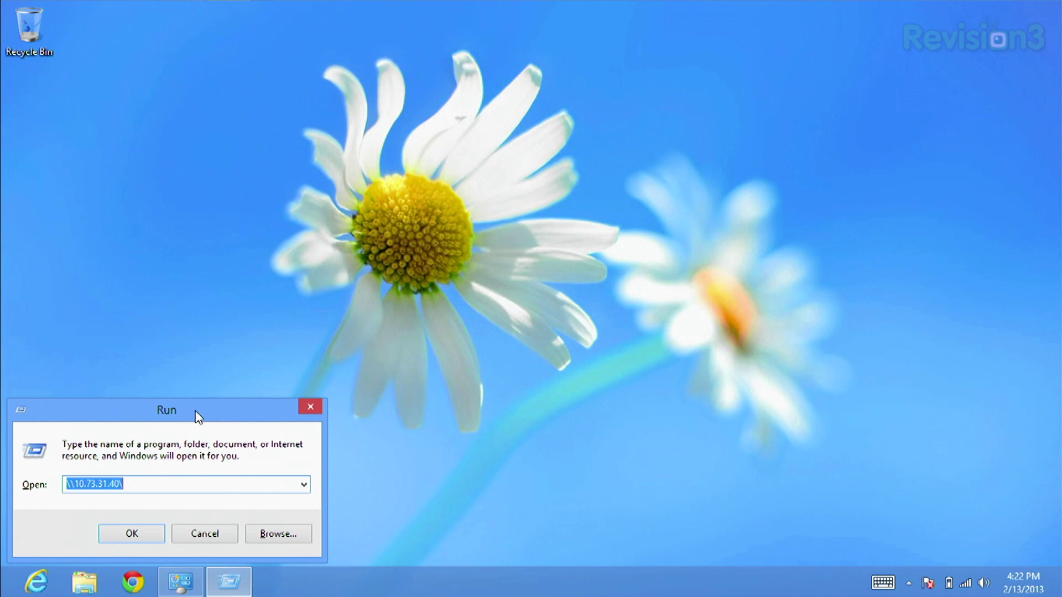
pyautogui.click(129, 538)
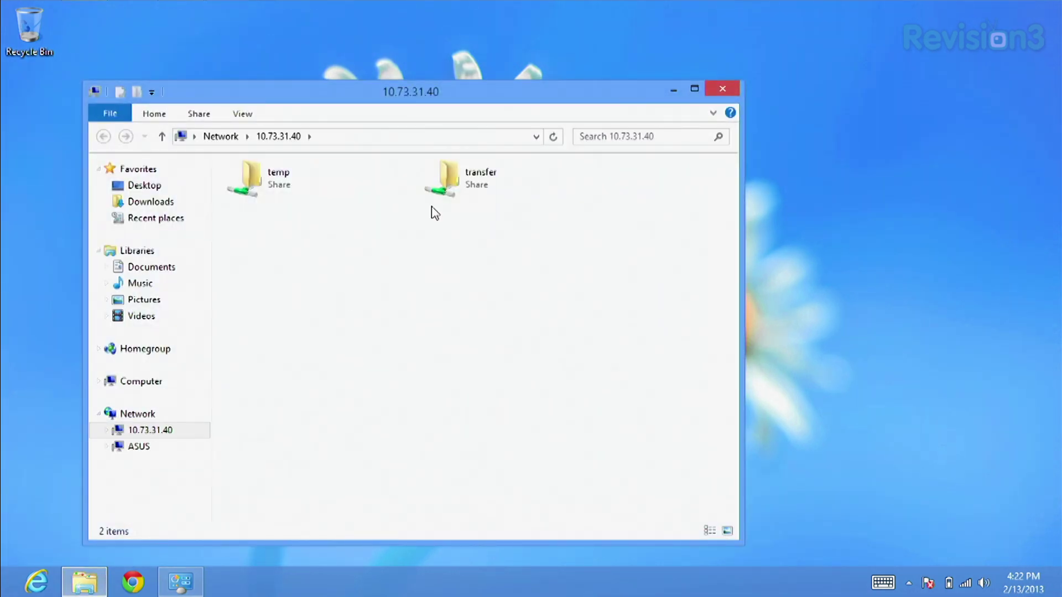
pyautogui.doubleClick(464, 187)
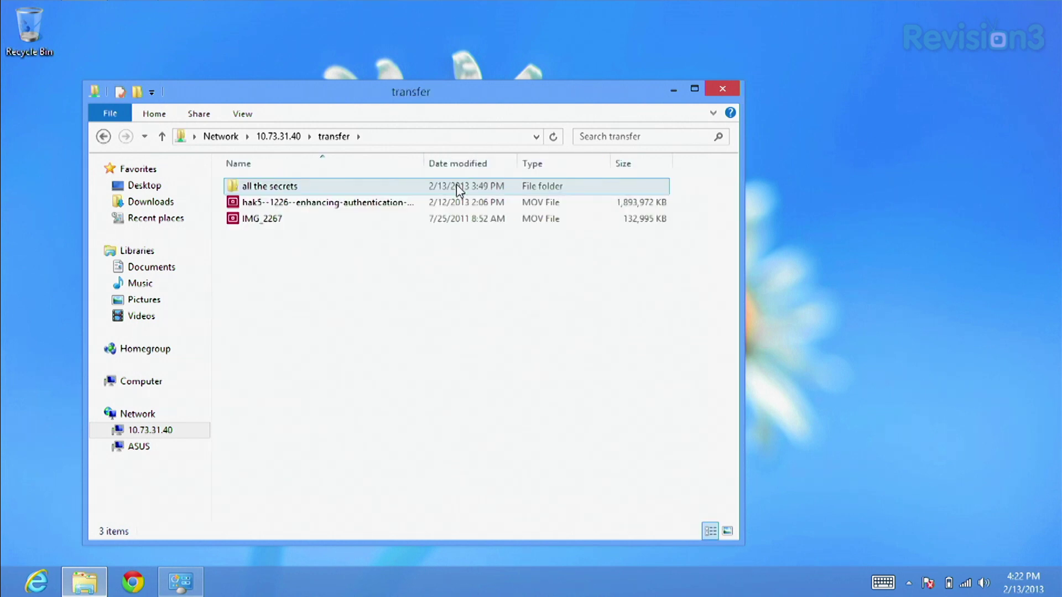
# Copy the hak5--1226--enhancing-authentication video from the transfer share to the desktop to check the transfer speed, and cancel the copy partway
pyautogui.click(285, 206)
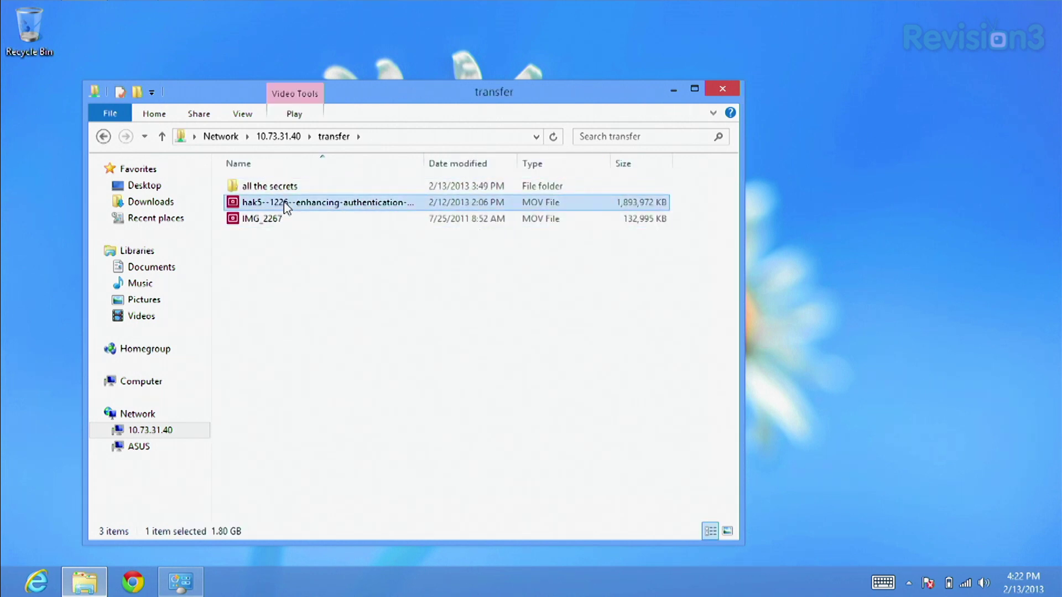
pyautogui.rightClick(286, 206)
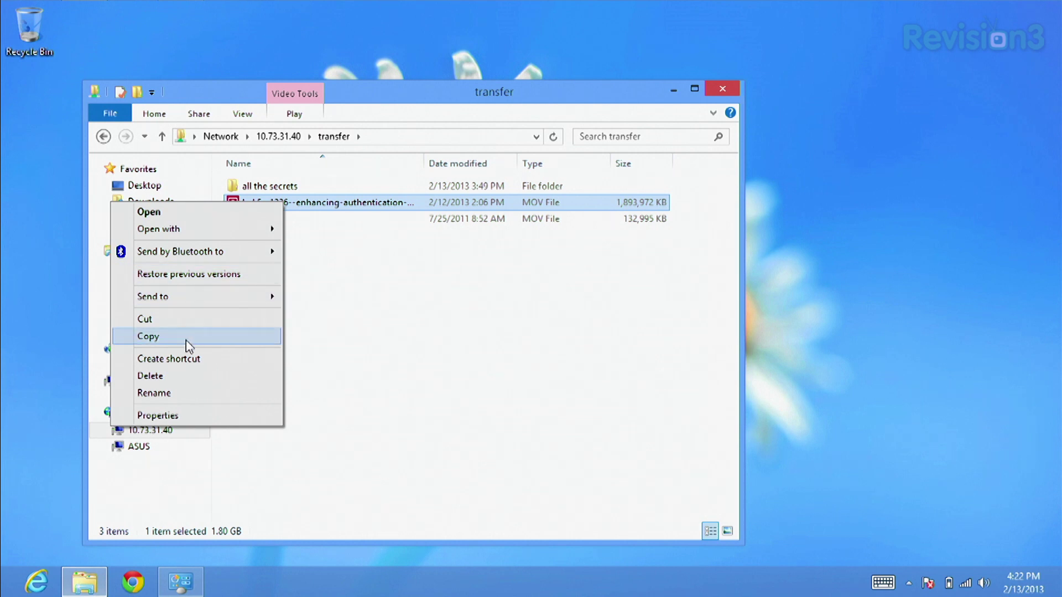
pyautogui.click(184, 338)
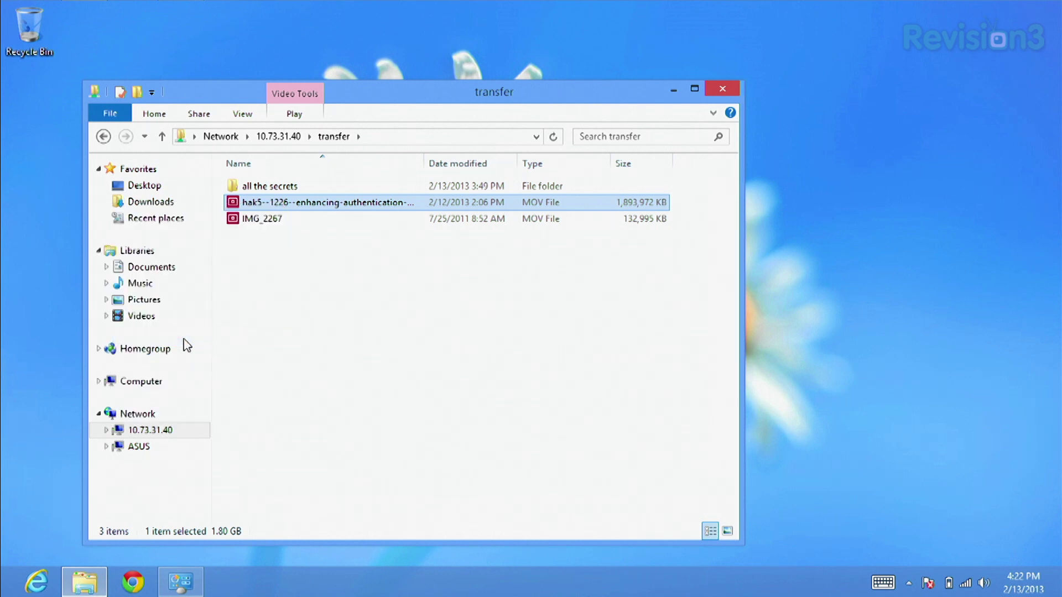
pyautogui.click(373, 59)
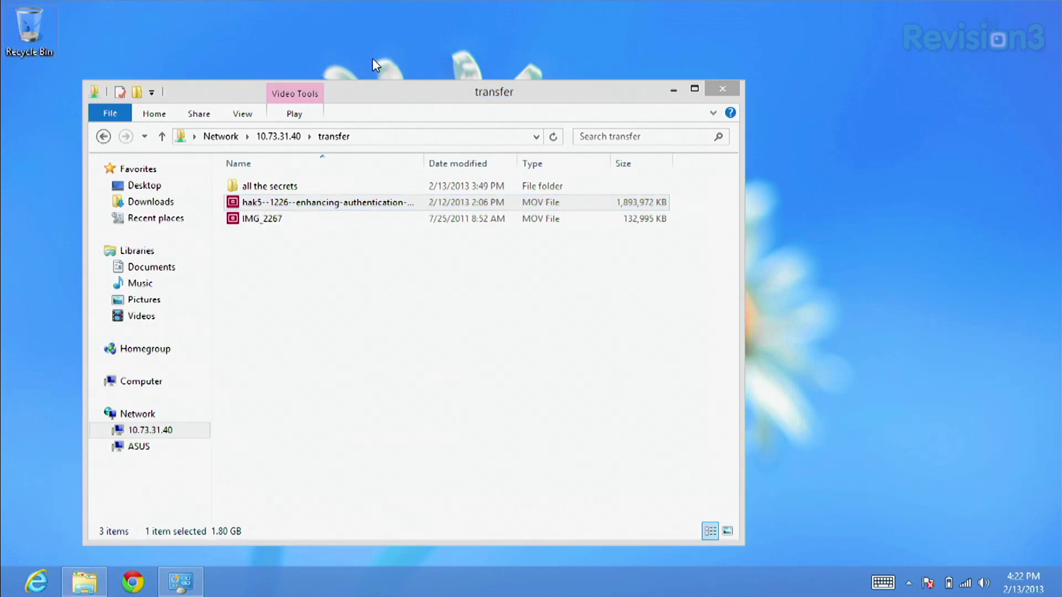
pyautogui.hotkey('ctrl', 'v')
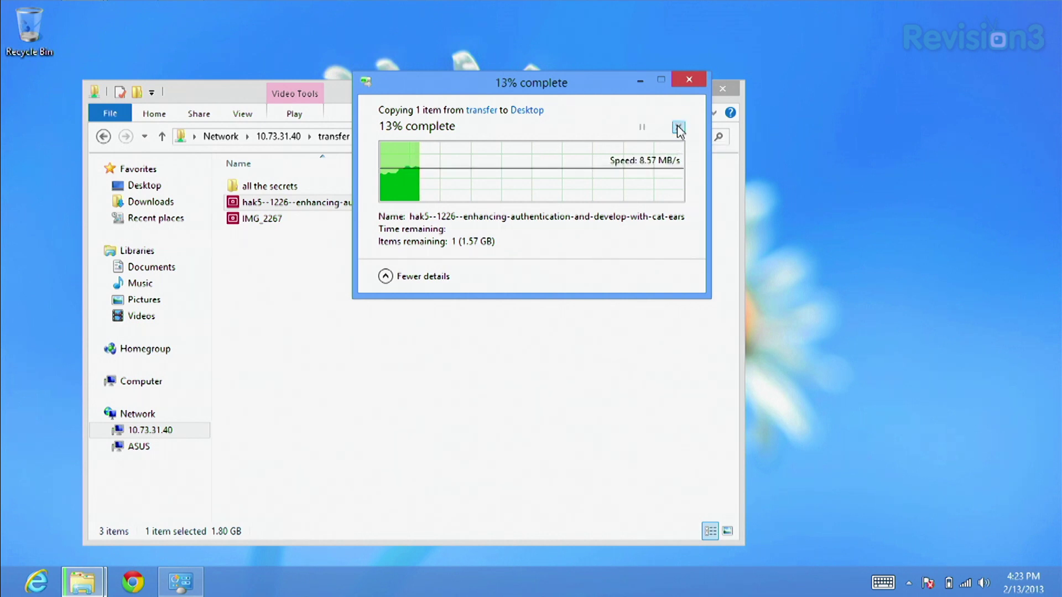
pyautogui.click(679, 129)
# Copy the "all the secrets" folder from the transfer share to the desktop as a speed test, and permanently delete the desktop copy
pyautogui.moveTo(346, 271); pyautogui.dragTo(234, 170)
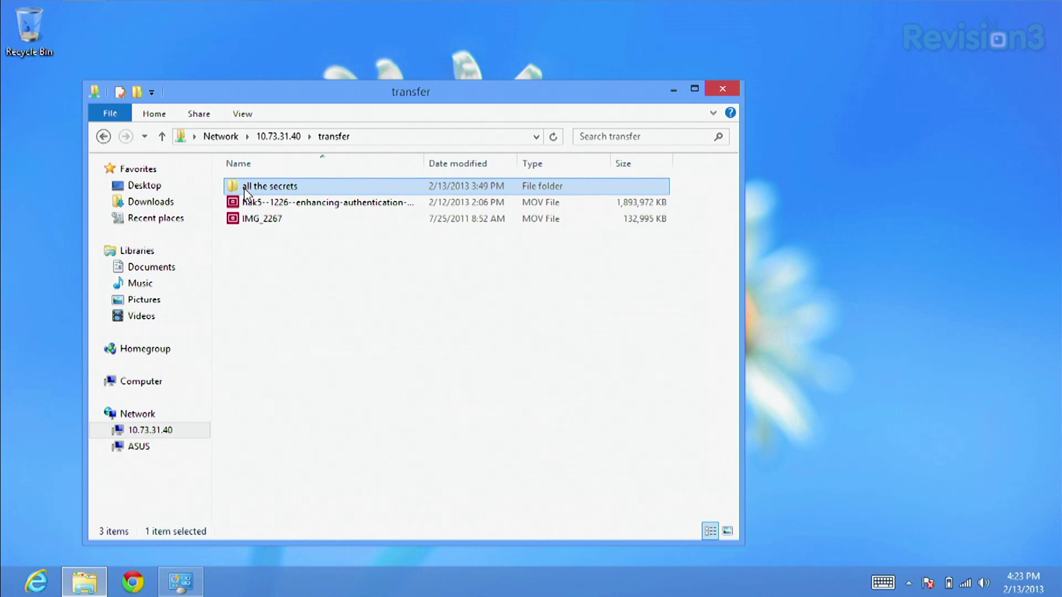
pyautogui.rightClick(244, 188)
pyautogui.click(142, 318)
pyautogui.click(364, 38)
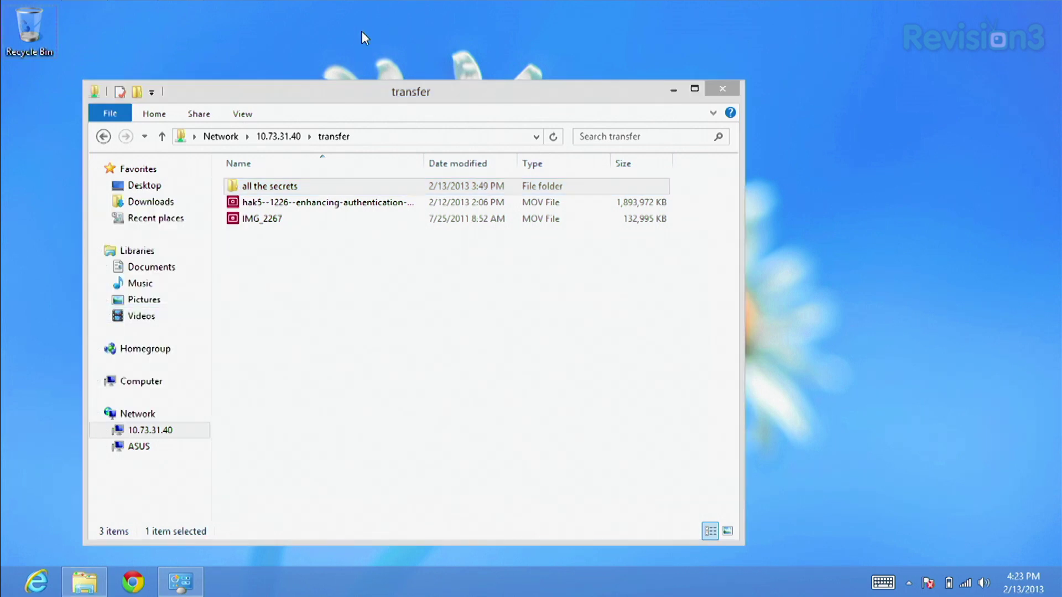
pyautogui.hotkey('ctrl', 'v')
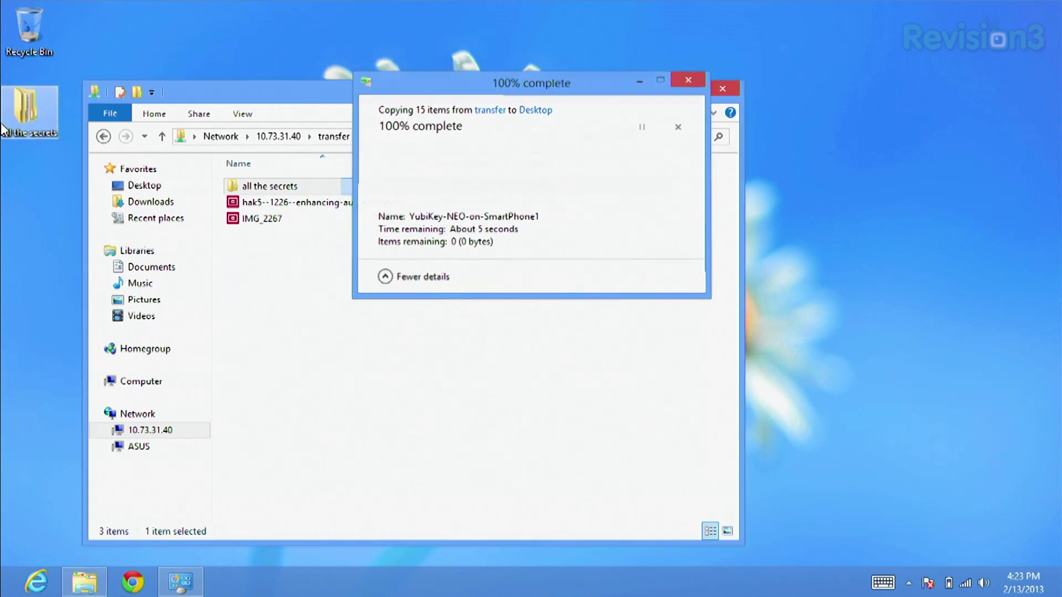
pyautogui.moveTo(28, 111); pyautogui.dragTo(36, 37)
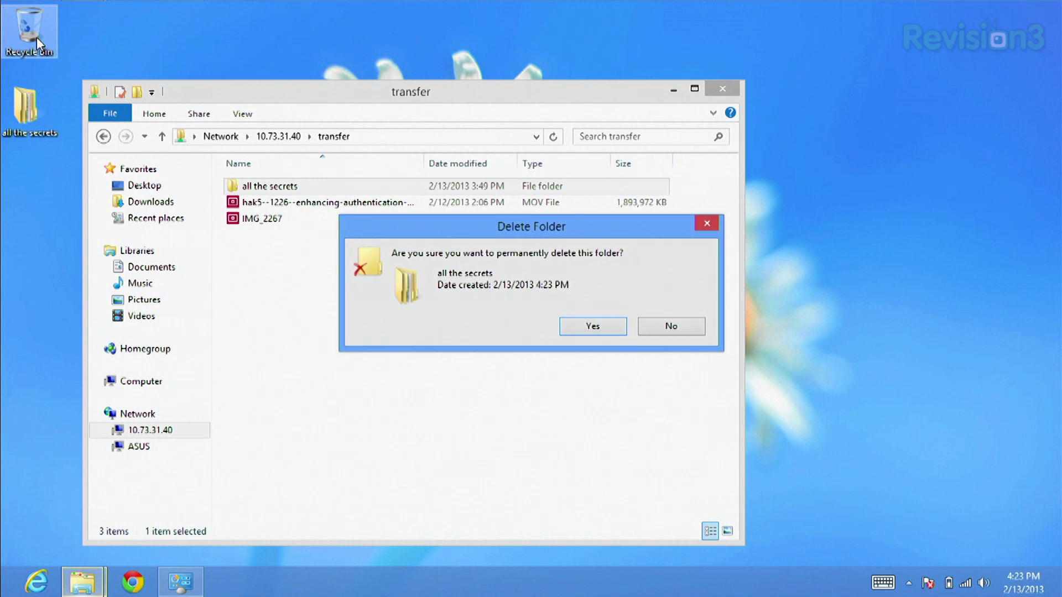
pyautogui.press('Return')
# Copy all three items of the transfer share, the "all the secrets" folder and both MOV files, to the desktop
pyautogui.click(256, 224)
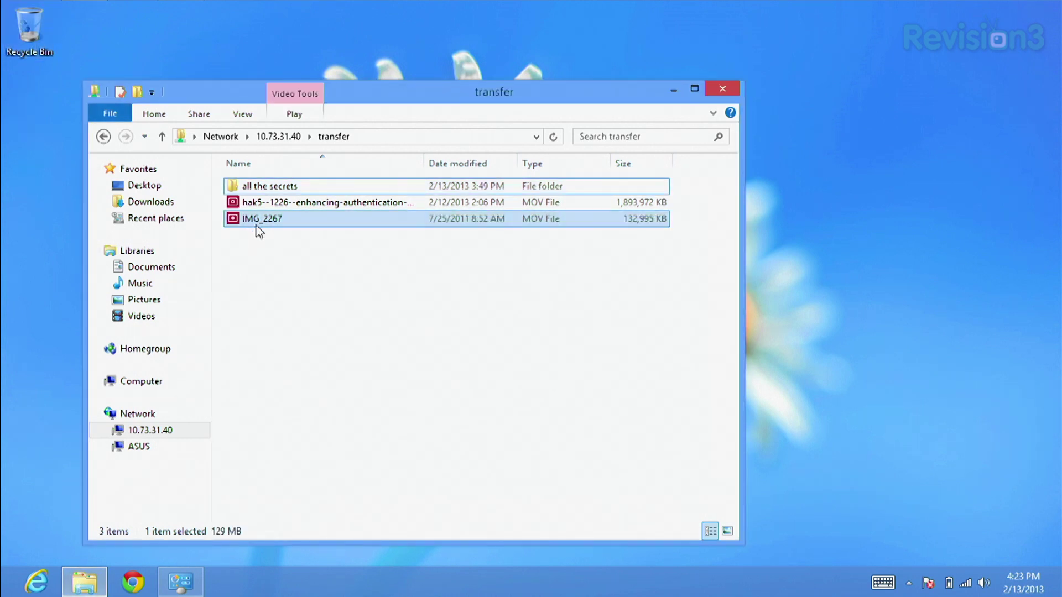
pyautogui.click(319, 265)
pyautogui.moveTo(279, 230); pyautogui.dragTo(248, 190)
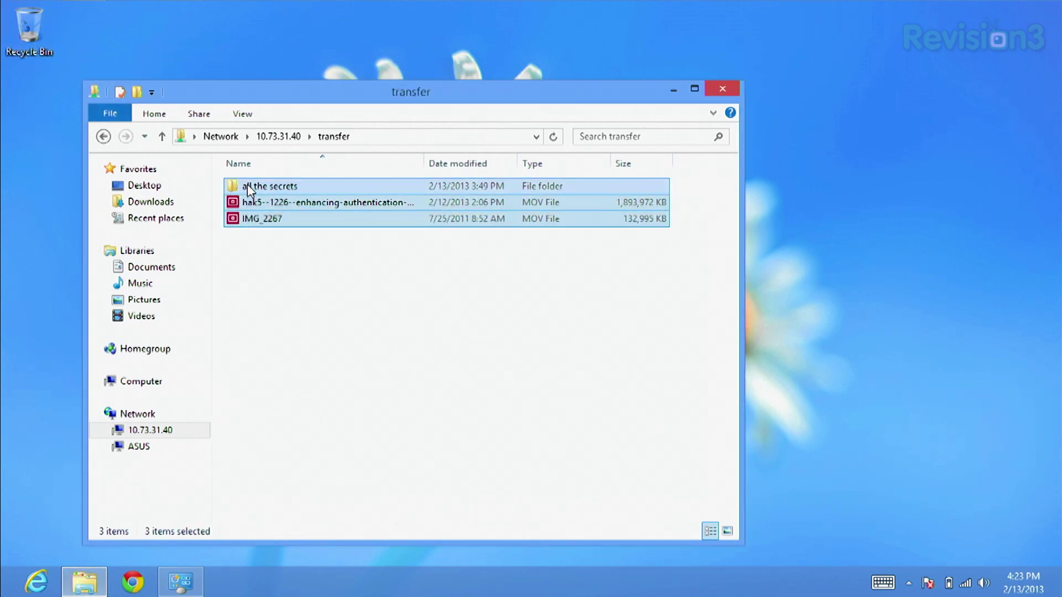
pyautogui.click(290, 29)
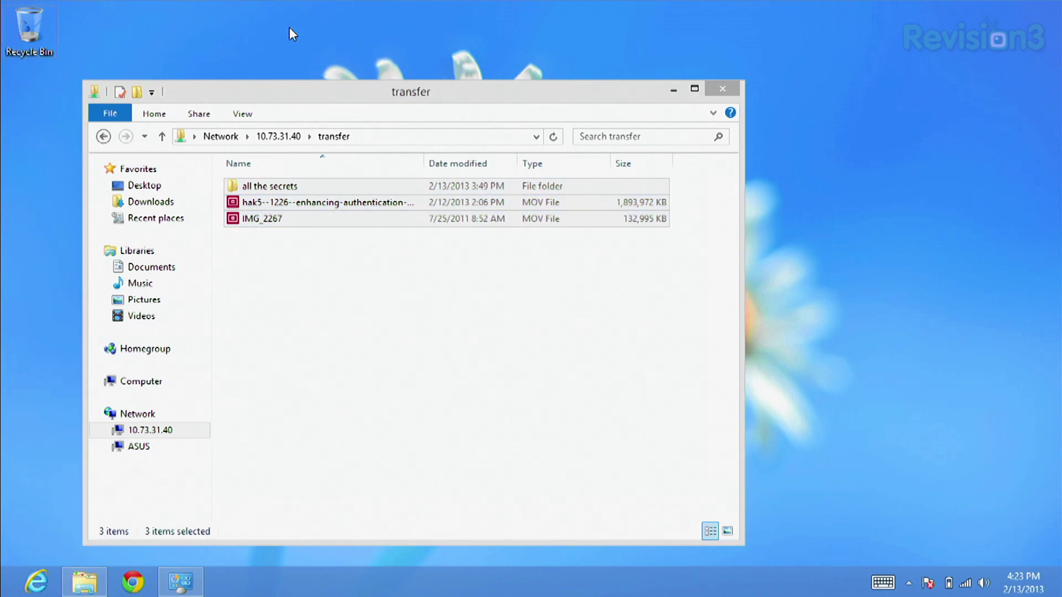
pyautogui.hotkey('ctrl', 'v')
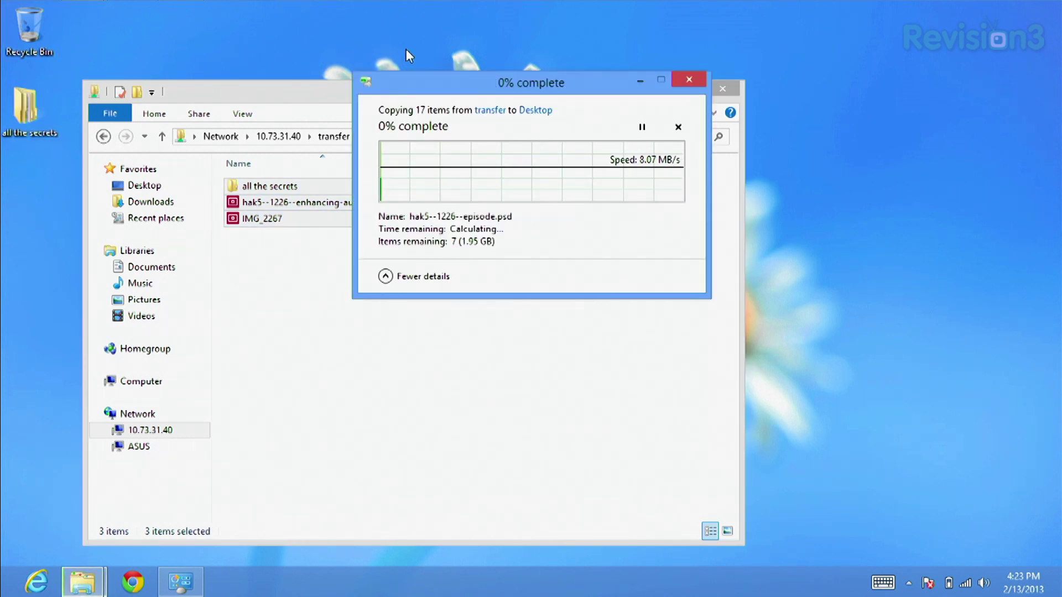